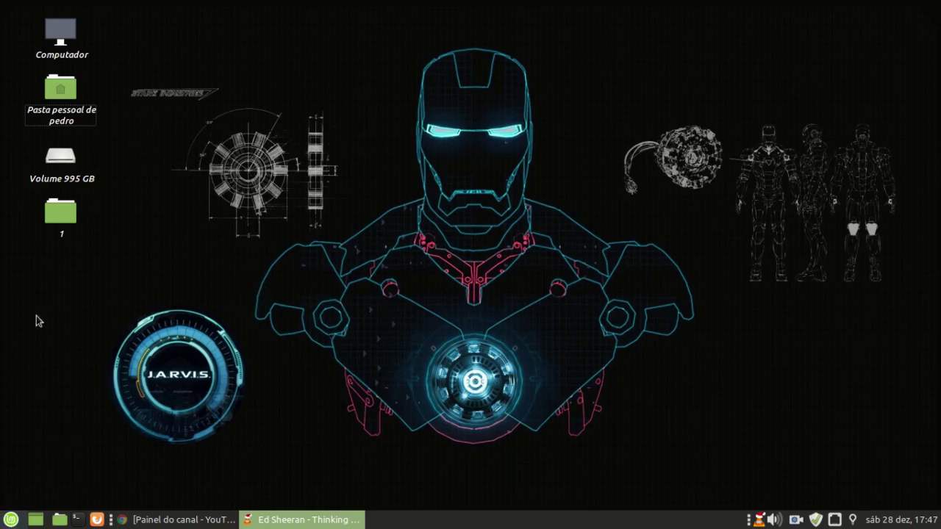
pyautogui.moveTo(147, 13); pyautogui.dragTo(45, 300)
pyautogui.click(195, 222)
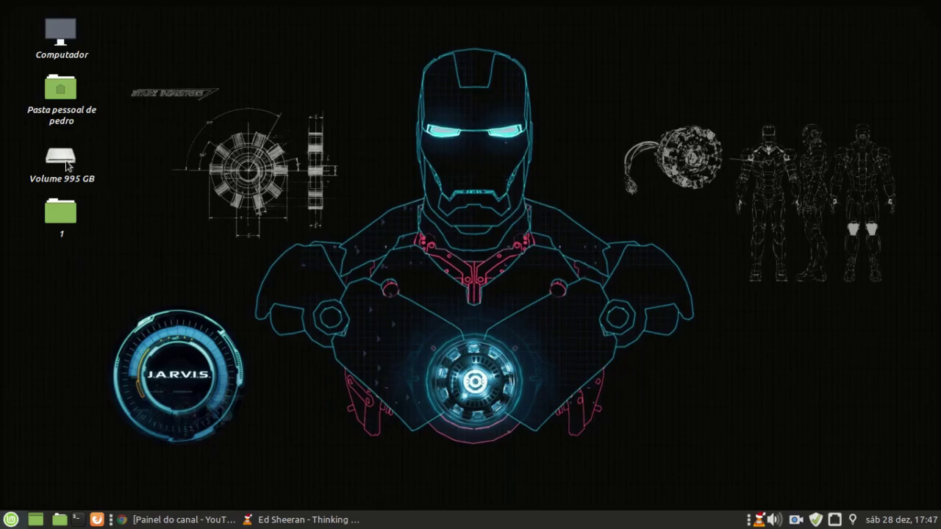
# Install Celestia in C:\Program Files (x86)\Celestia with the default start menu folder and desktop icon, and launch it on finishing setup.
pyautogui.click(66, 166)
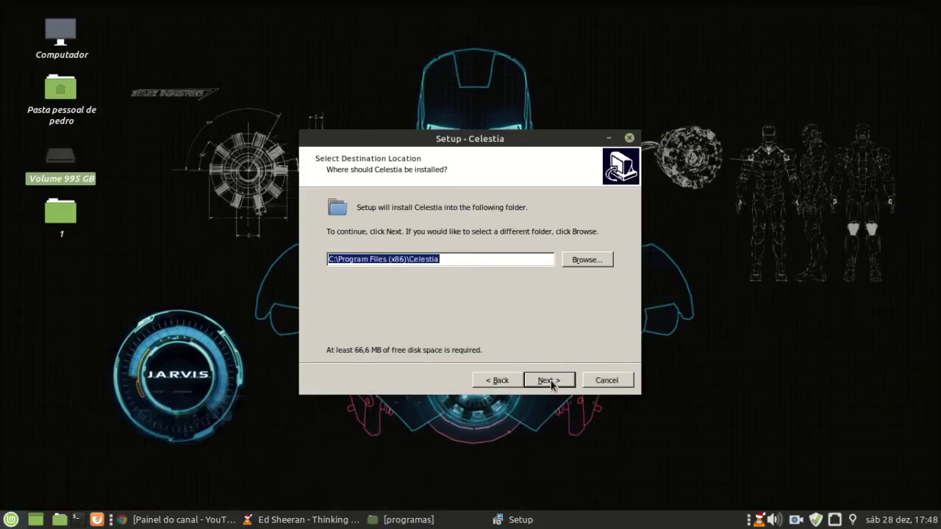
pyautogui.click(550, 381)
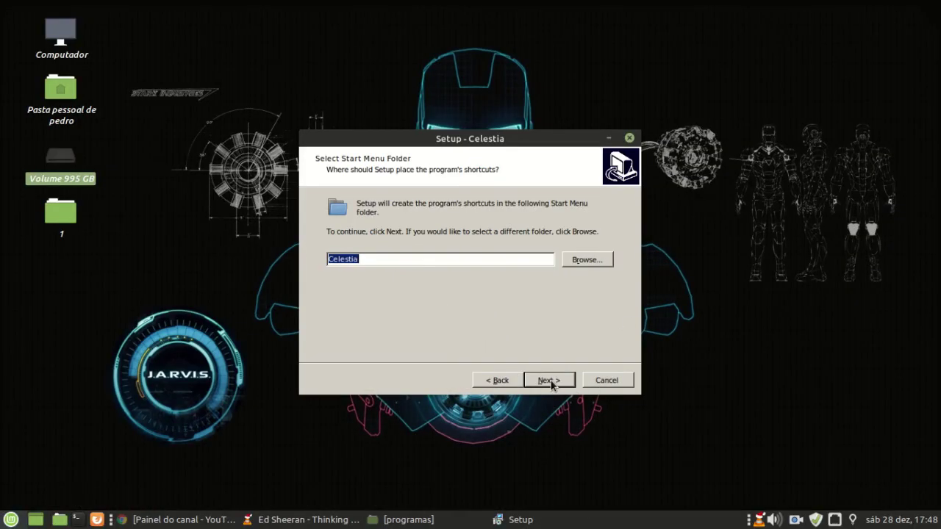
pyautogui.click(550, 381)
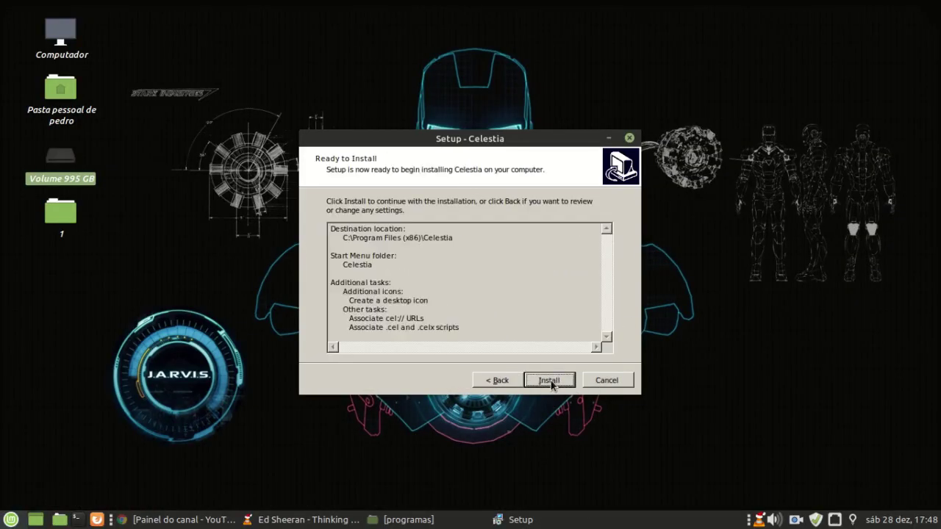
pyautogui.click(550, 381)
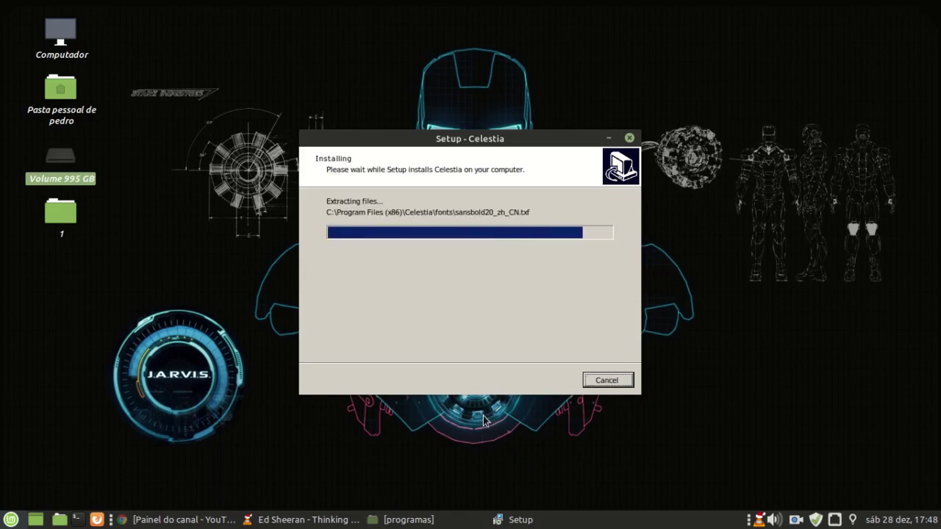
pyautogui.click(537, 384)
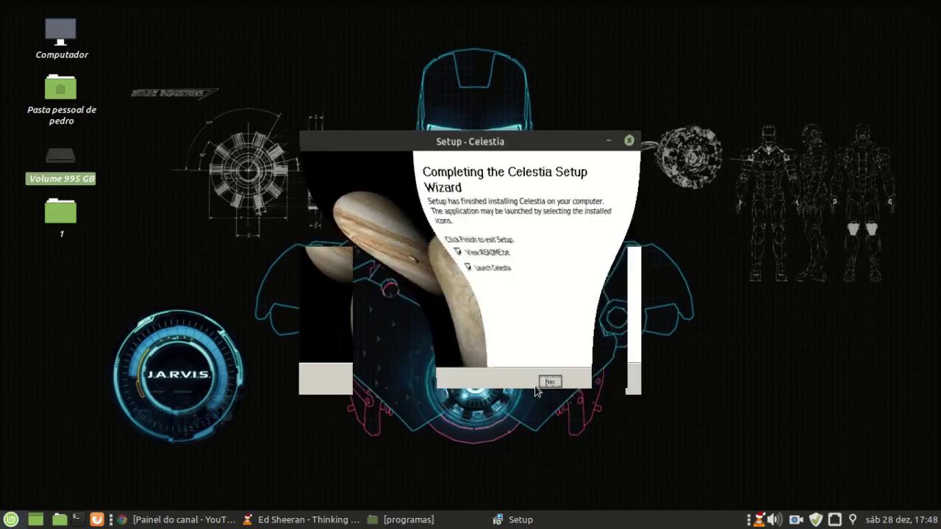
pyautogui.click(487, 46)
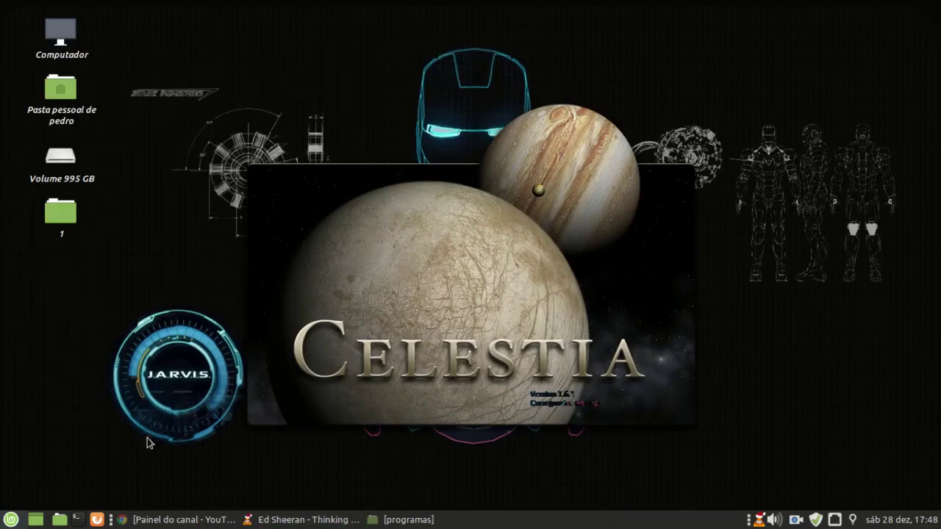
# Look through the Wine category of all applications for the Celestia entry, and return to the Celestia window.
pyautogui.click(11, 520)
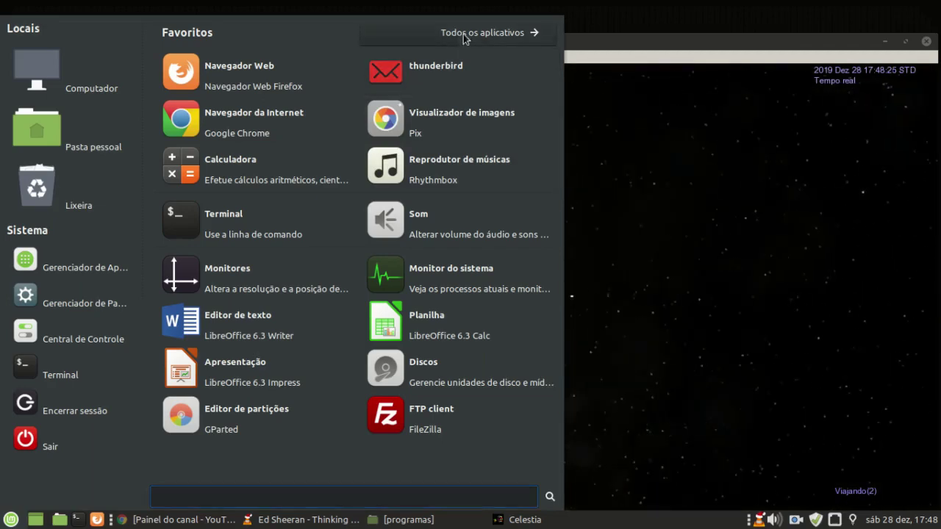
pyautogui.click(489, 33)
pyautogui.moveTo(219, 389)
pyautogui.moveTo(218, 414)
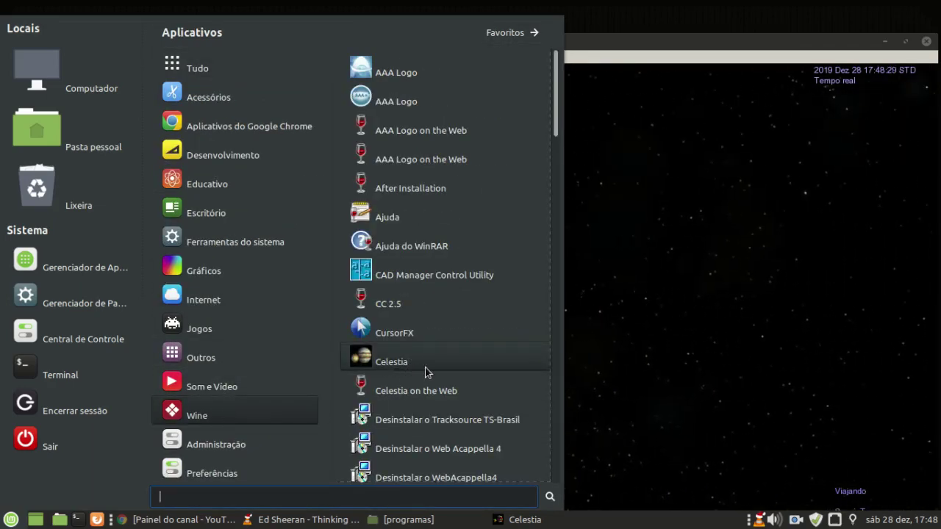
pyautogui.click(850, 172)
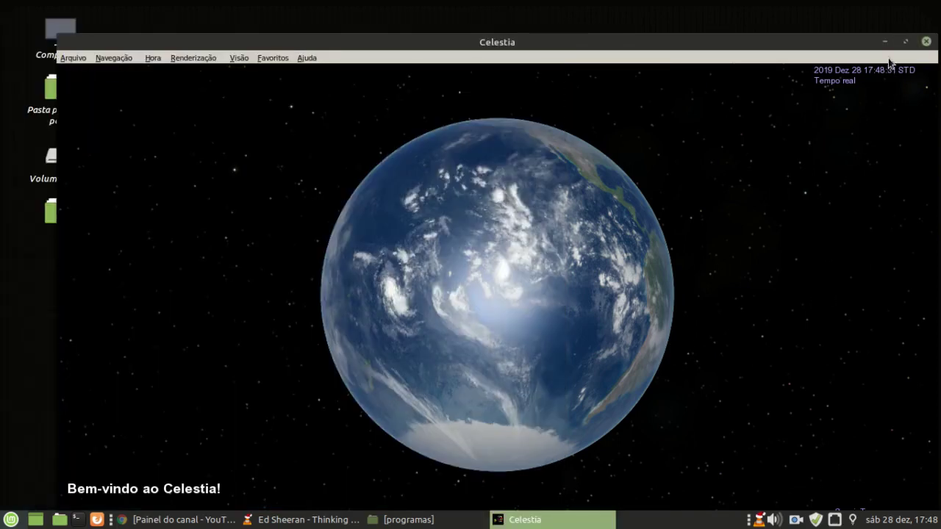
# Maximize the Celestia window and minimize it to return to the desktop.
pyautogui.click(905, 41)
pyautogui.click(888, 8)
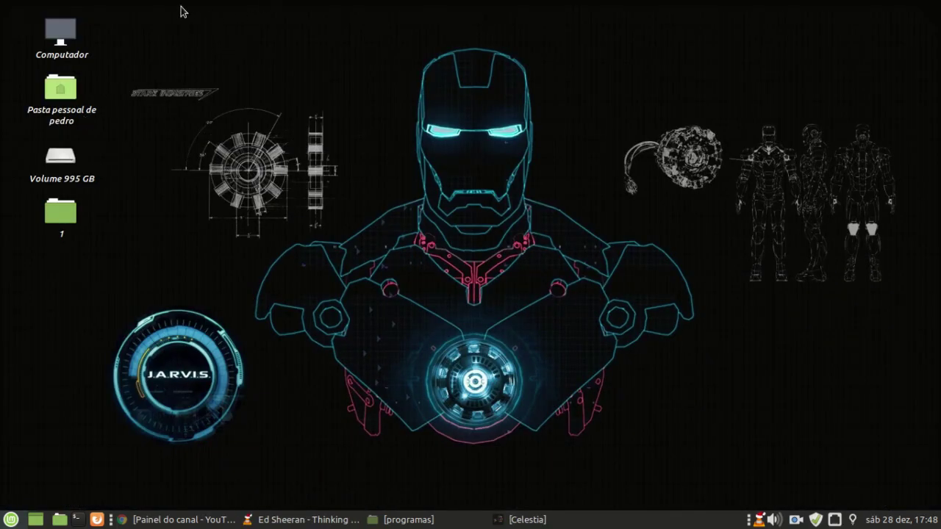
pyautogui.moveTo(183, 11); pyautogui.dragTo(3, 408)
pyautogui.click(147, 330)
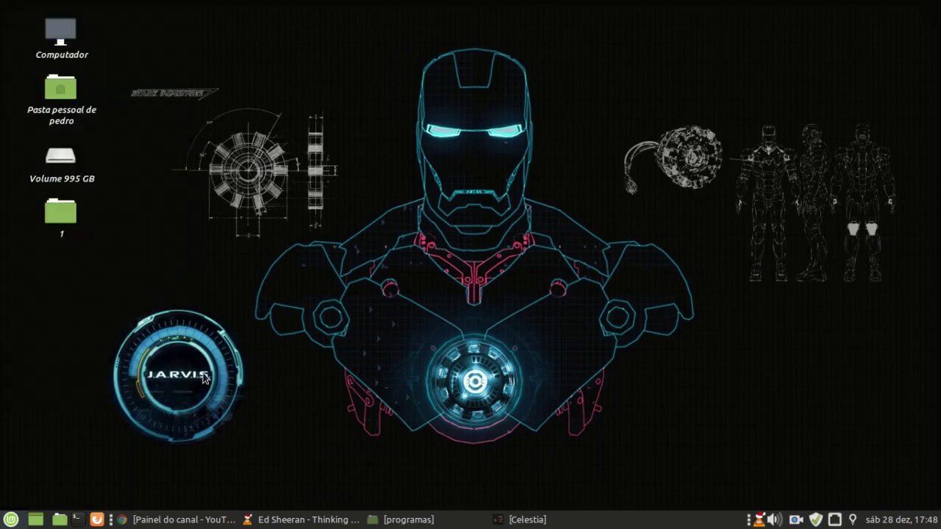
# Open the home folder from Computador and show its hidden files.
pyautogui.doubleClick(62, 33)
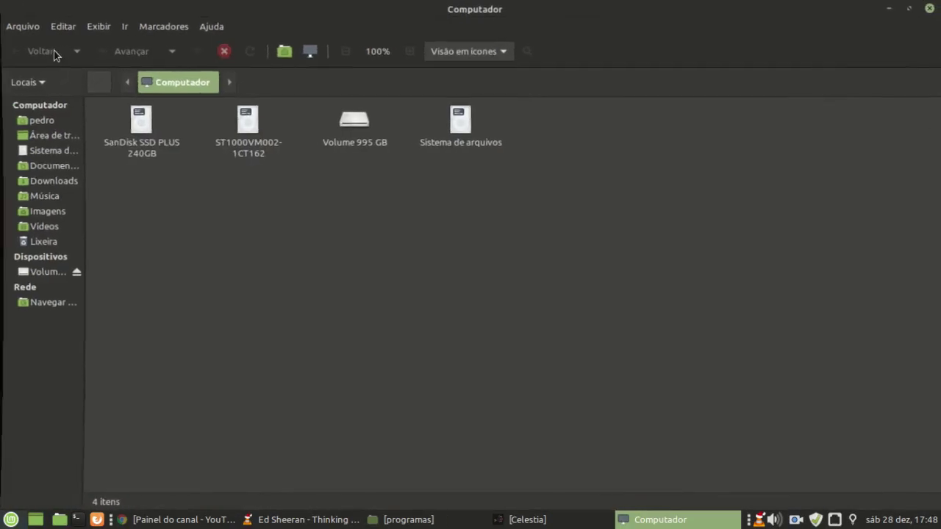
pyautogui.click(41, 120)
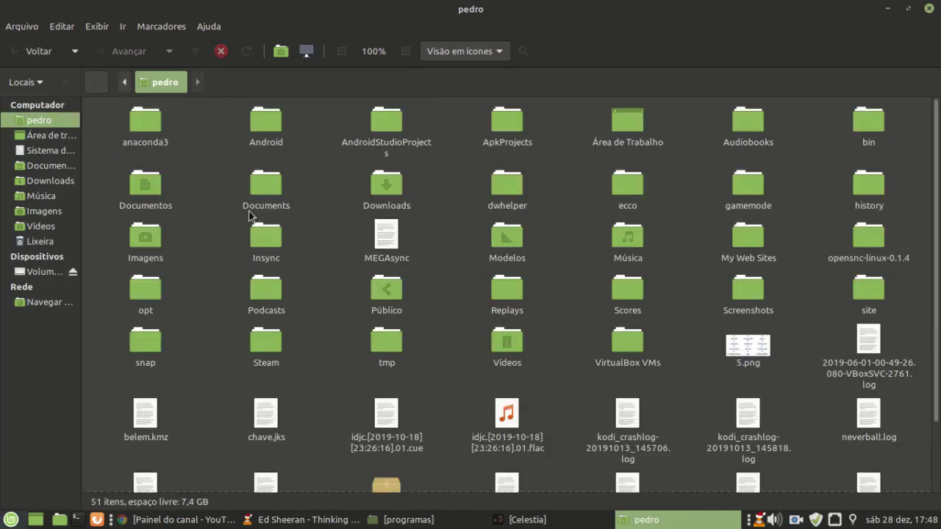
pyautogui.hotkey('ctrl', 'h')
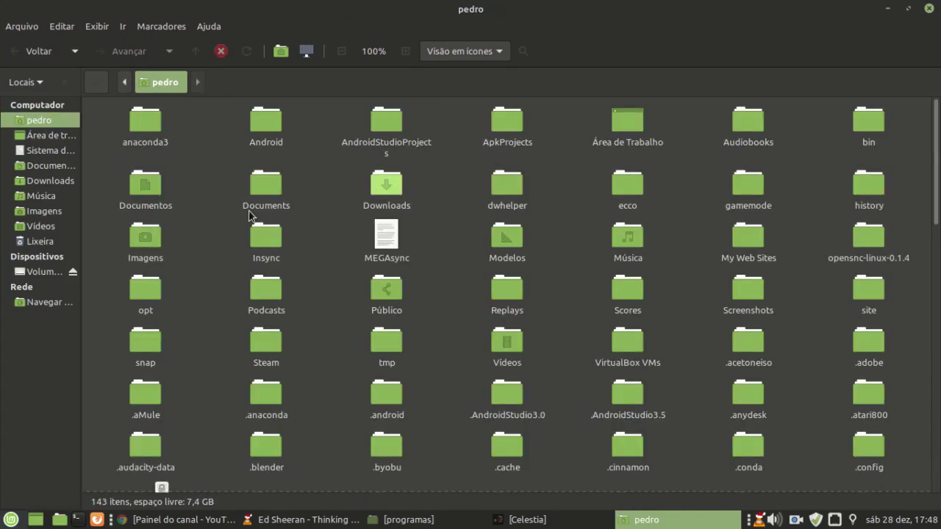
pyautogui.scroll(-15, 284, 210)
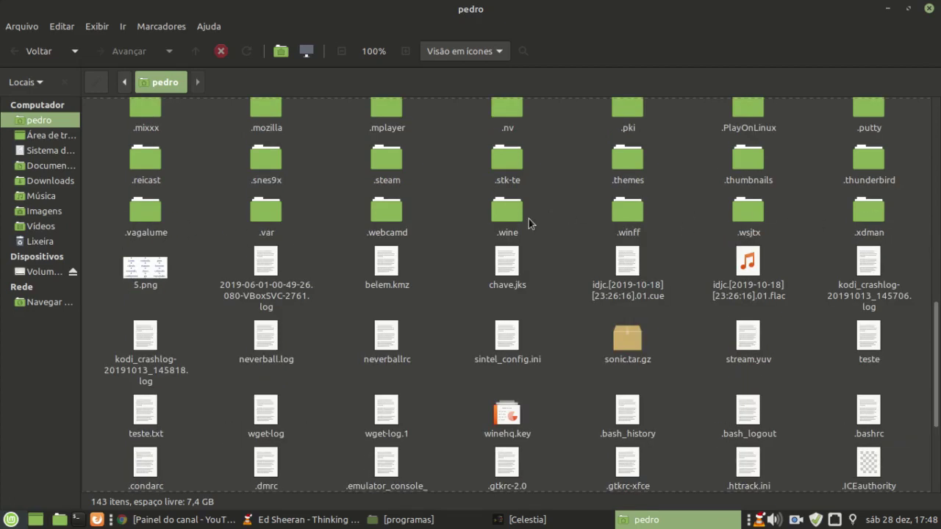
# Open the user's profile folder inside .wine/drive_c/users.
pyautogui.doubleClick(500, 216)
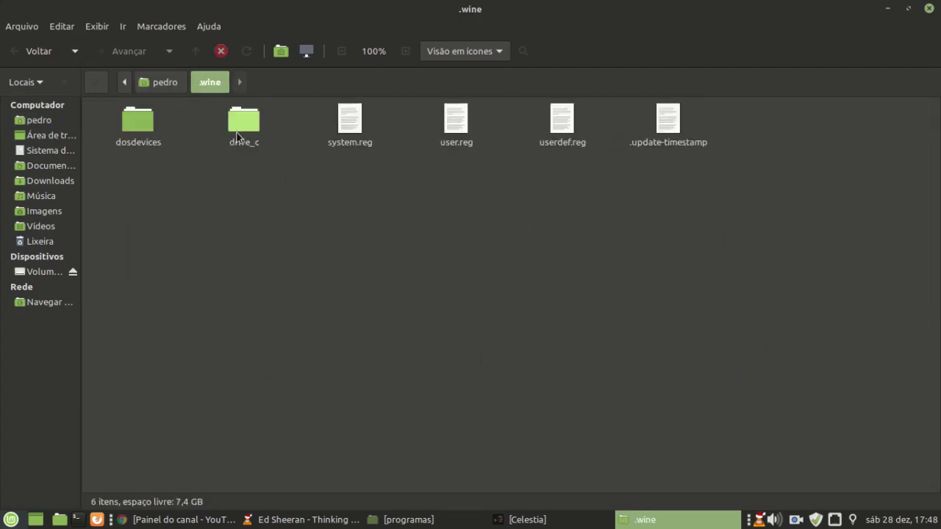
pyautogui.doubleClick(237, 133)
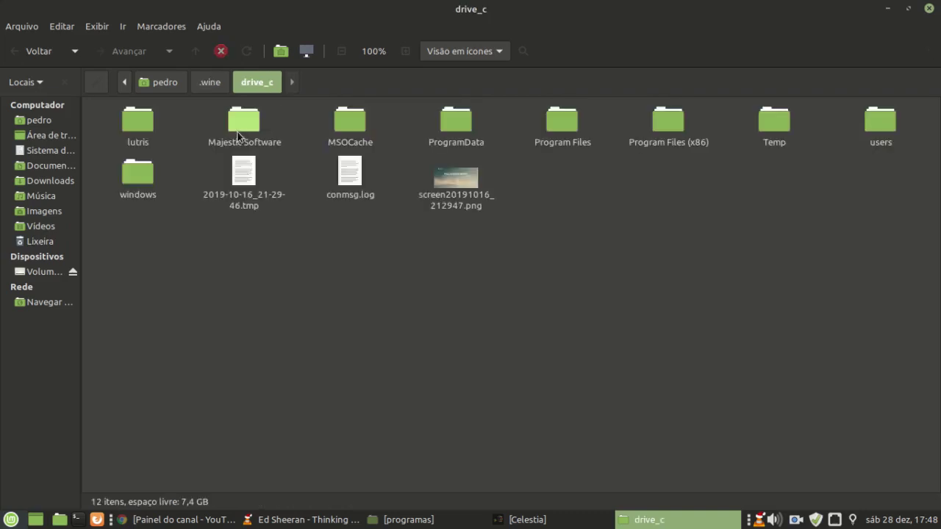
pyautogui.doubleClick(893, 134)
pyautogui.doubleClick(139, 131)
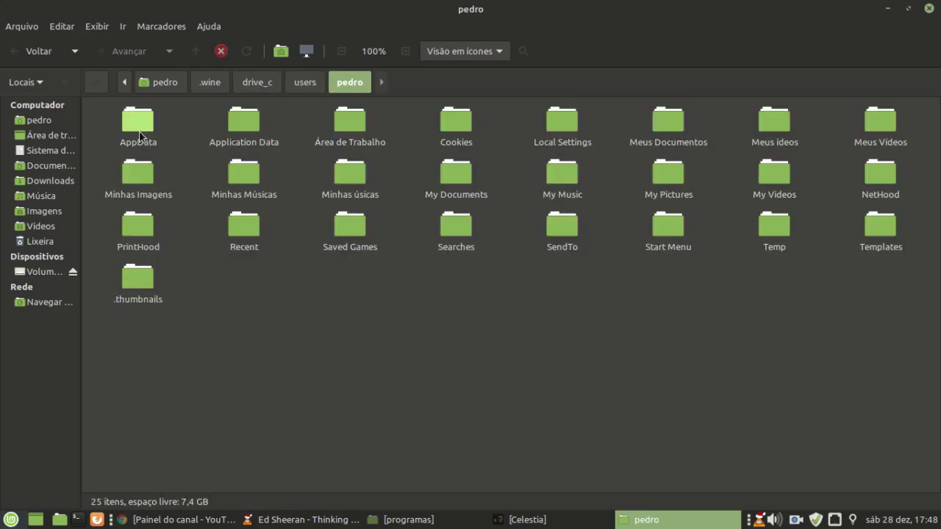
# Shrink the file manager window, open Wine's Área de Trabalho folder, and move the Celestia launcher onto the desktop.
pyautogui.click(352, 122)
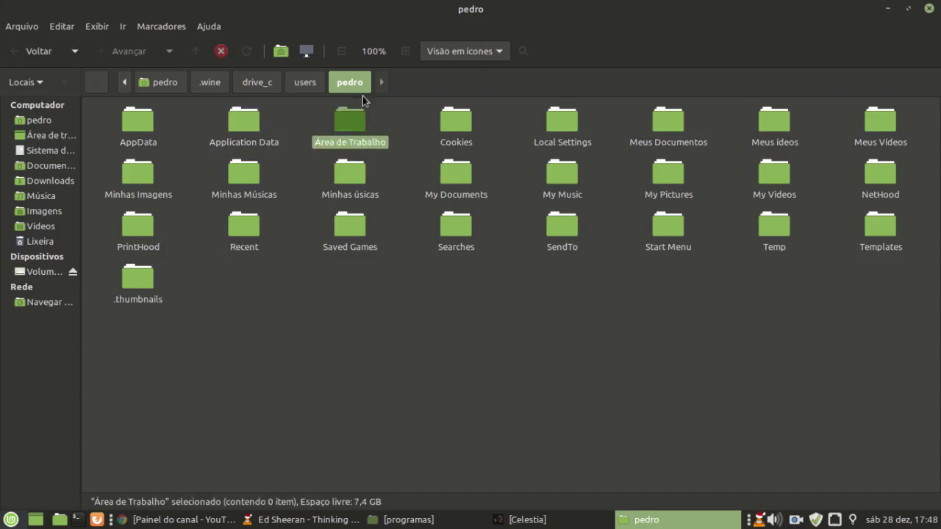
pyautogui.doubleClick(471, 8)
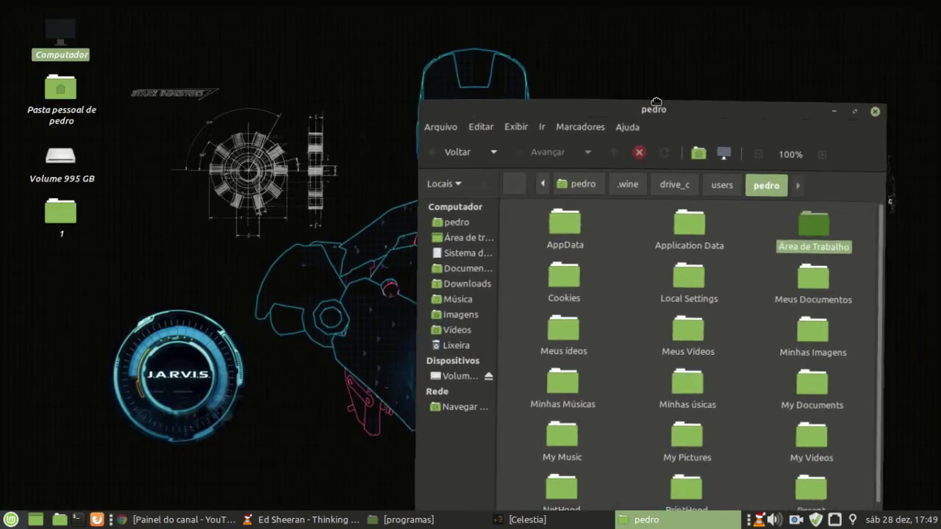
pyautogui.doubleClick(832, 206)
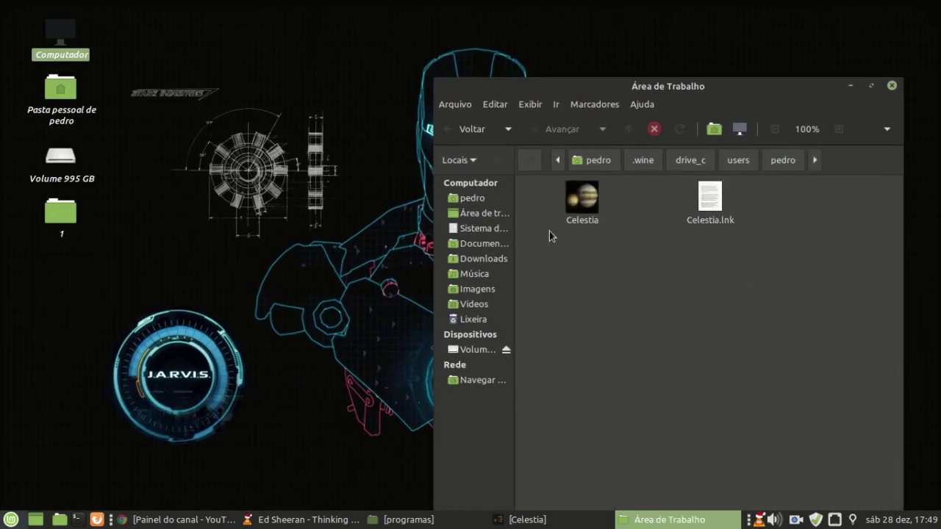
pyautogui.moveTo(582, 209); pyautogui.dragTo(66, 287)
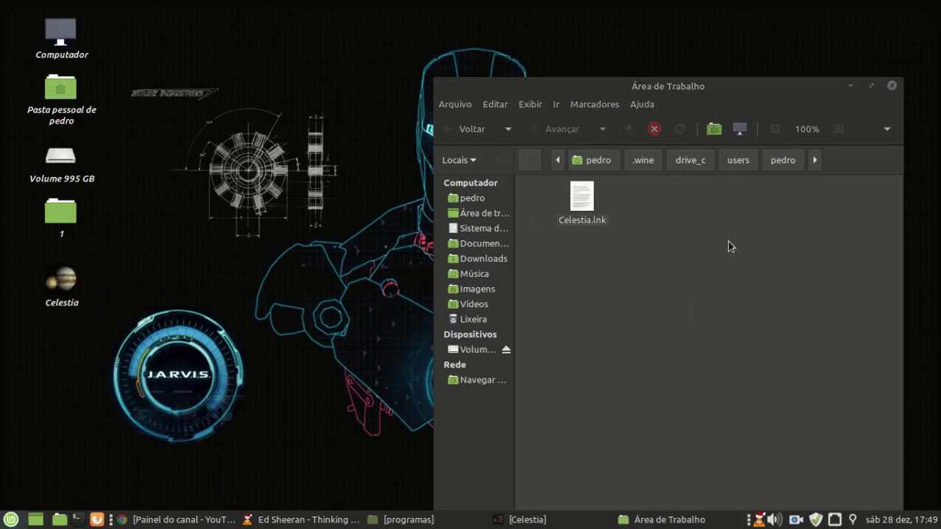
# Copy the name of the Área de Trabalho folder in the Wine user profile and delete that folder.
pyautogui.click(467, 129)
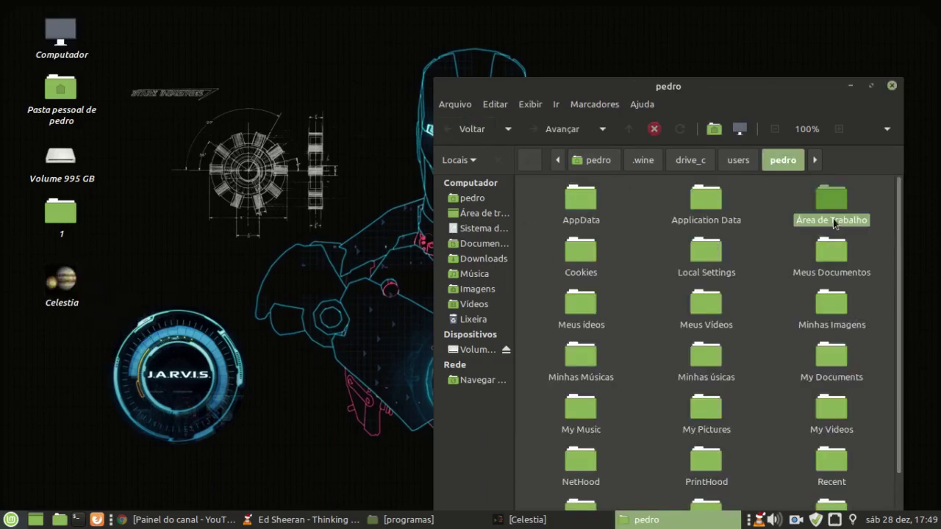
pyautogui.rightClick(834, 224)
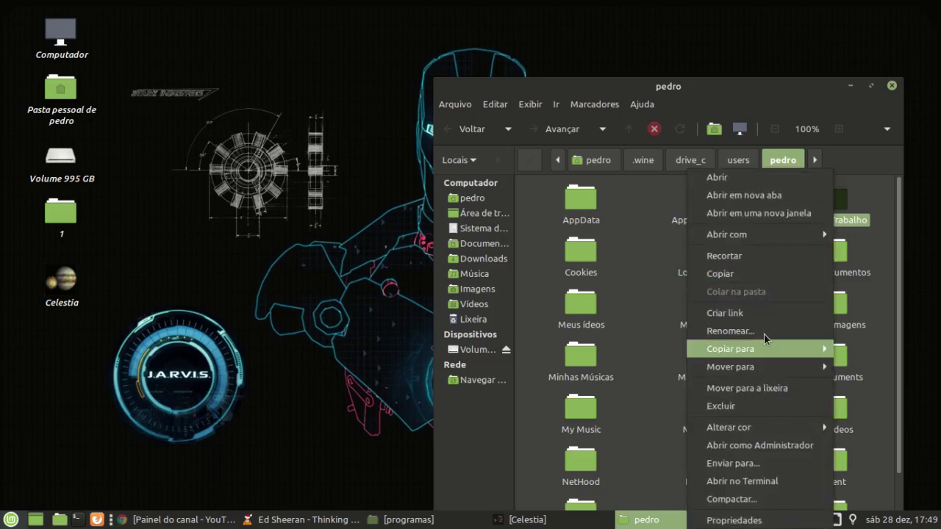
pyautogui.click(764, 333)
pyautogui.rightClick(843, 222)
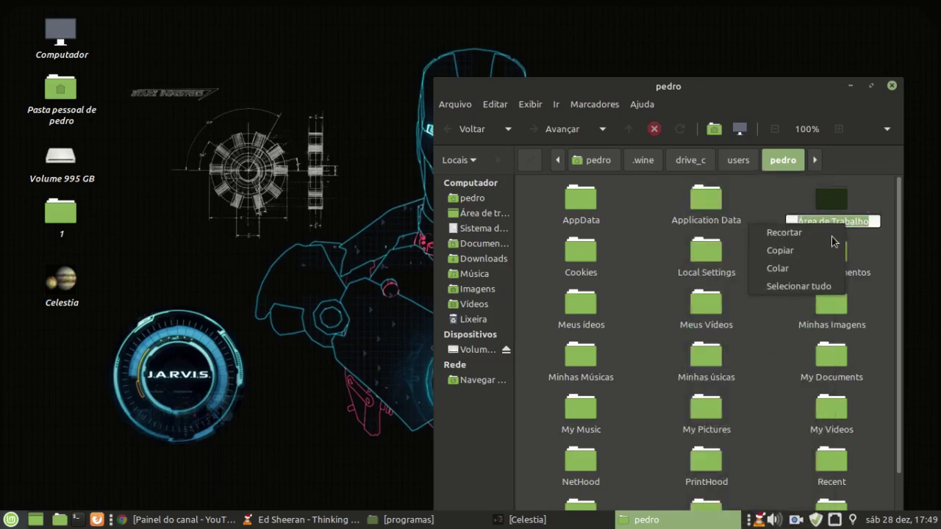
pyautogui.click(824, 249)
pyautogui.press('Return')
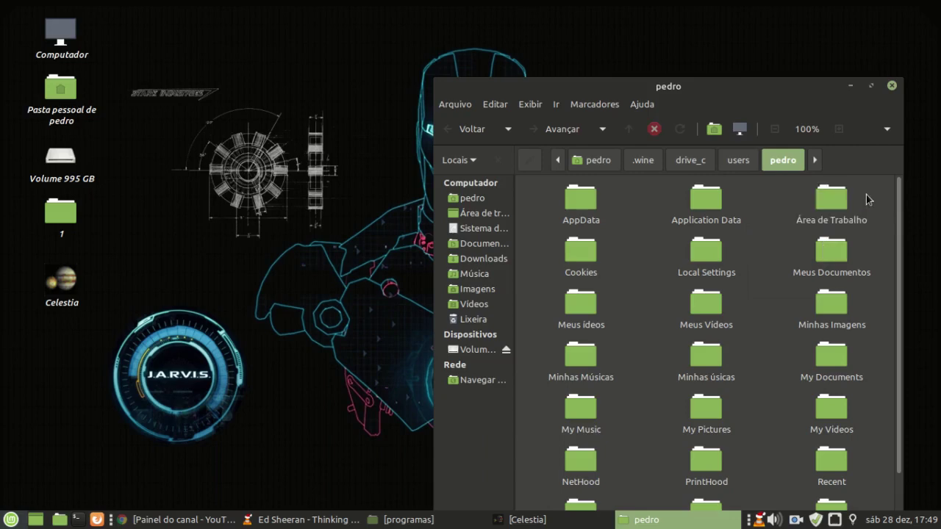
pyautogui.press('Delete')
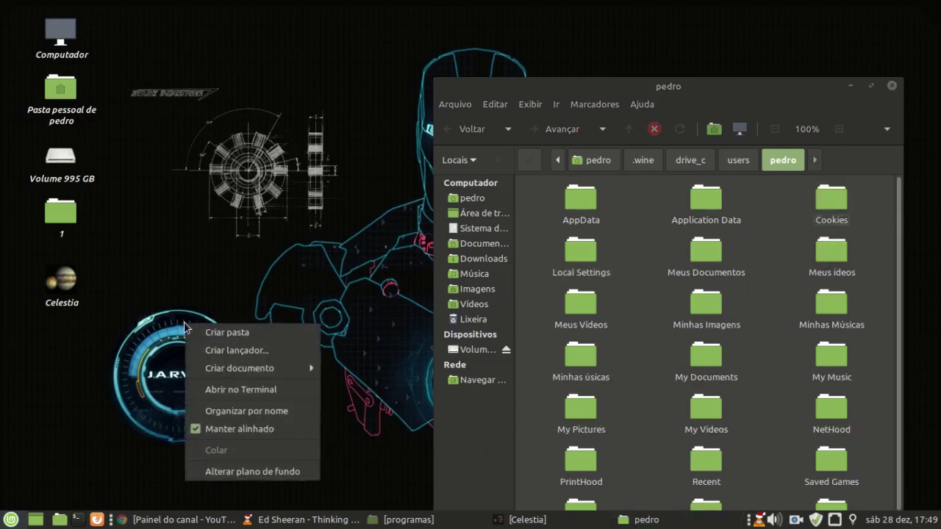
pyautogui.rightClick(195, 330)
pyautogui.click(355, 272)
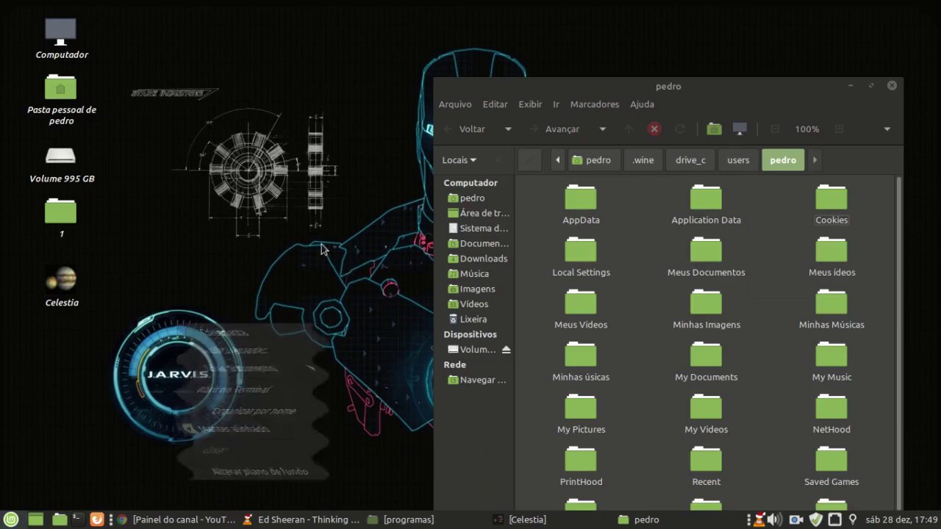
# Create a link to the home folder's Área de Trabalho folder and move the link onto the desktop.
pyautogui.click(457, 215)
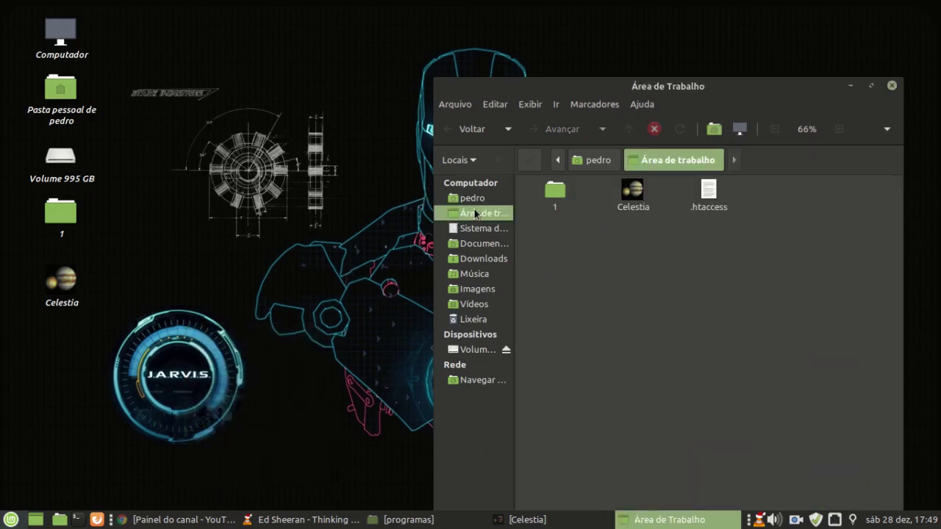
pyautogui.click(474, 200)
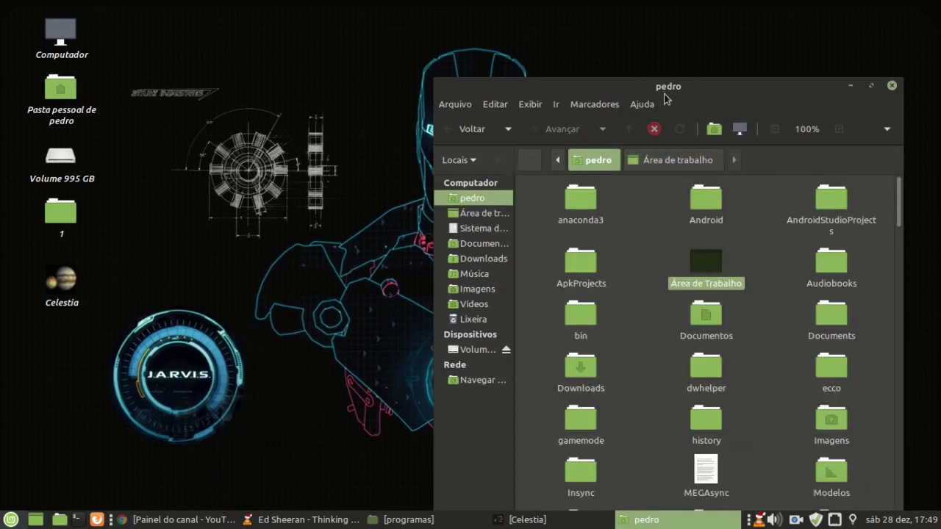
pyautogui.click(747, 254)
pyautogui.click(700, 269)
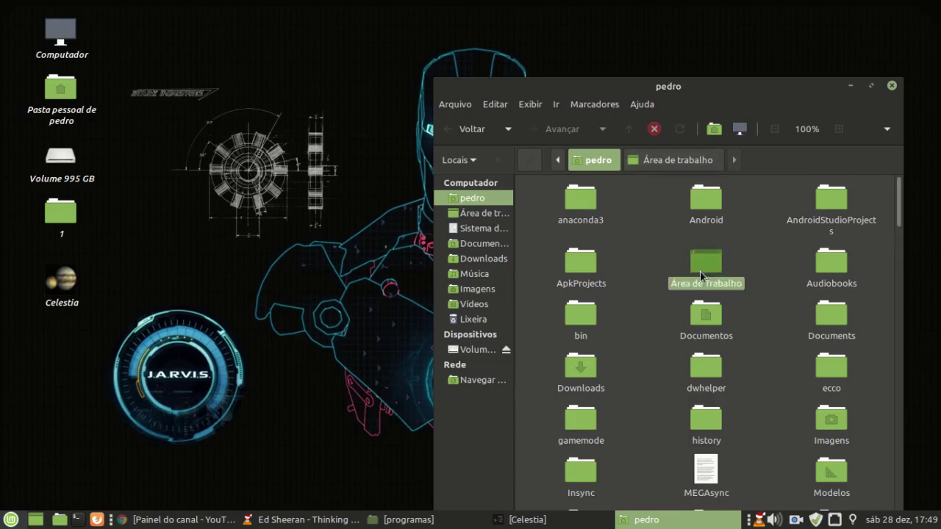
pyautogui.rightClick(694, 269)
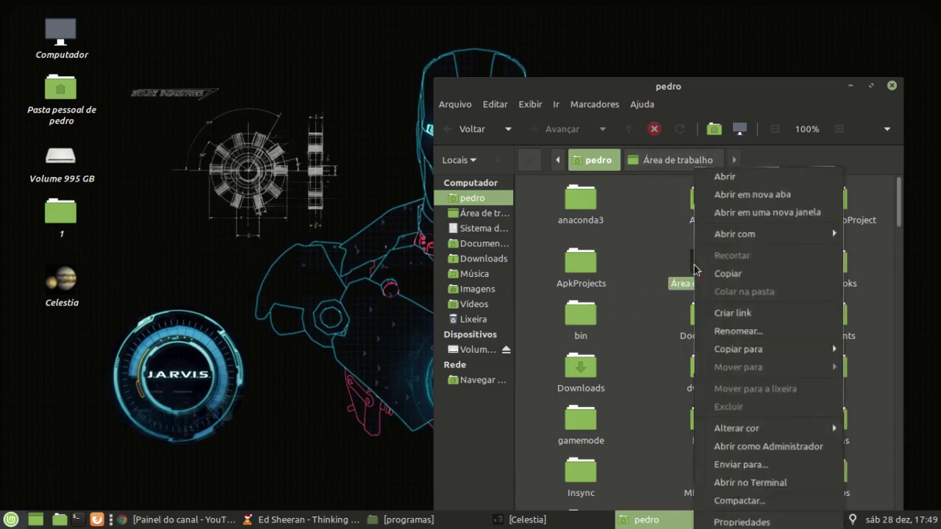
pyautogui.click(724, 315)
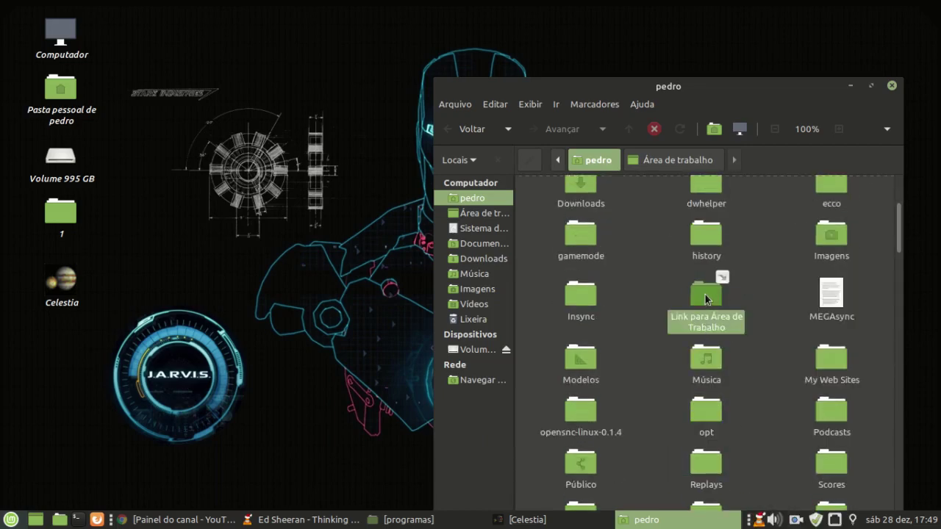
pyautogui.moveTo(696, 299); pyautogui.dragTo(212, 378)
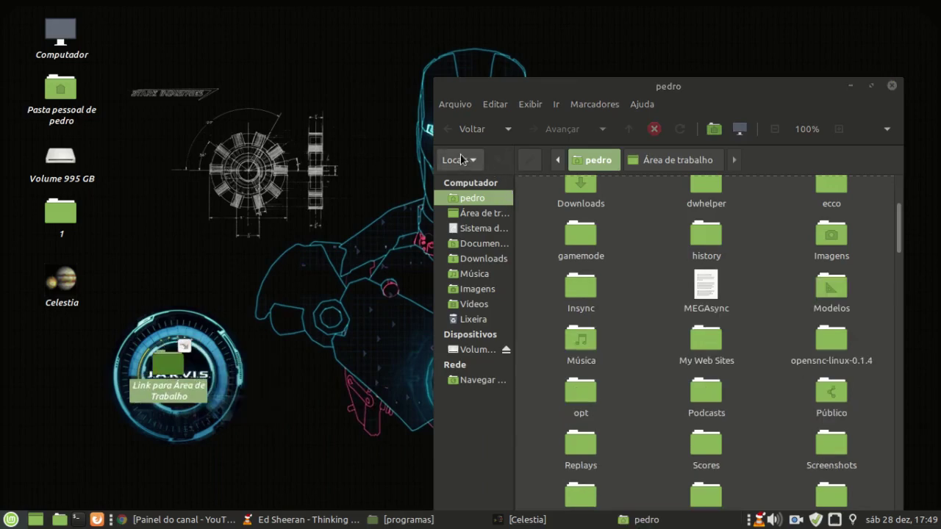
# Return to the user's profile folder in .wine/drive_c/users and move the desktop link Link para Área de Trabalho into it.
pyautogui.click(465, 129)
pyautogui.click(463, 130)
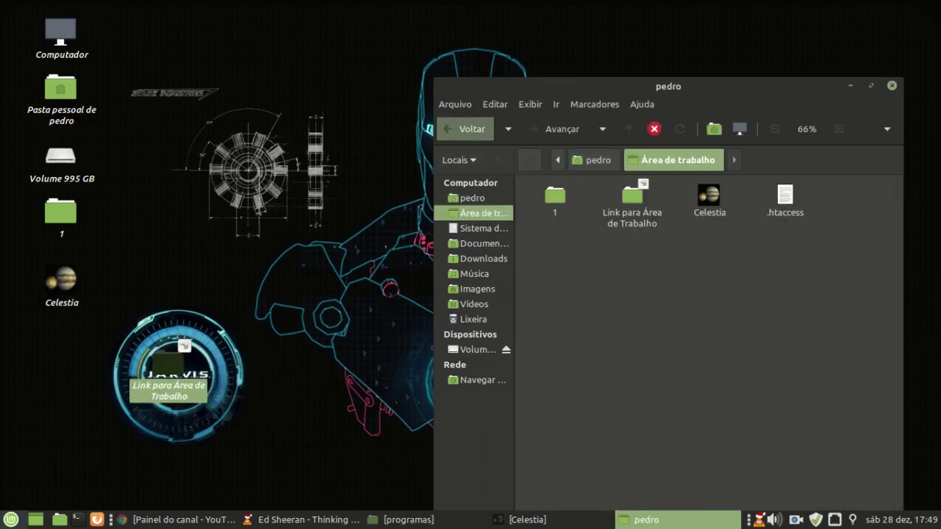
pyautogui.click(469, 132)
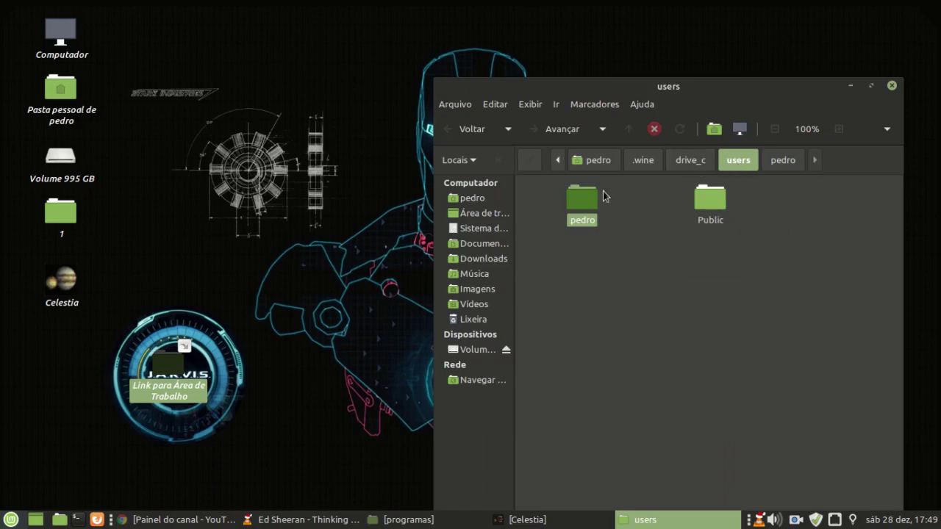
pyautogui.doubleClick(588, 197)
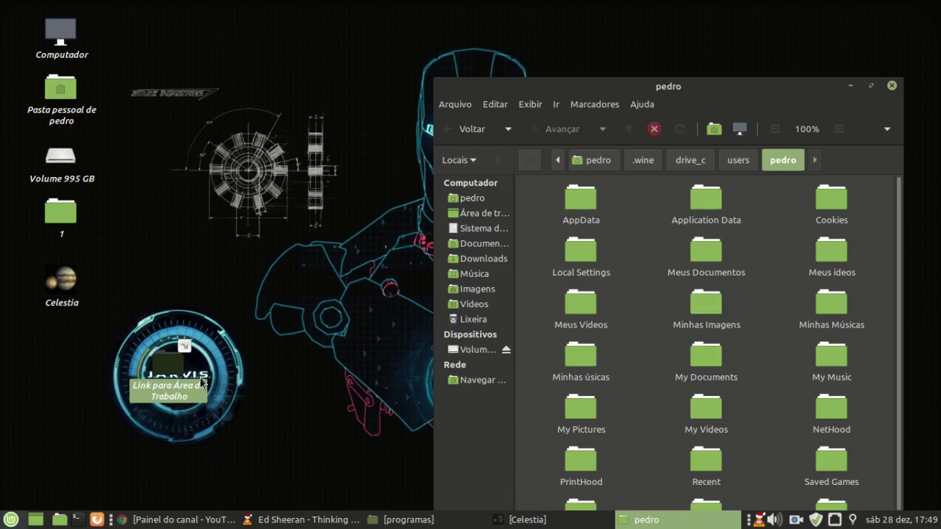
pyautogui.click(169, 373)
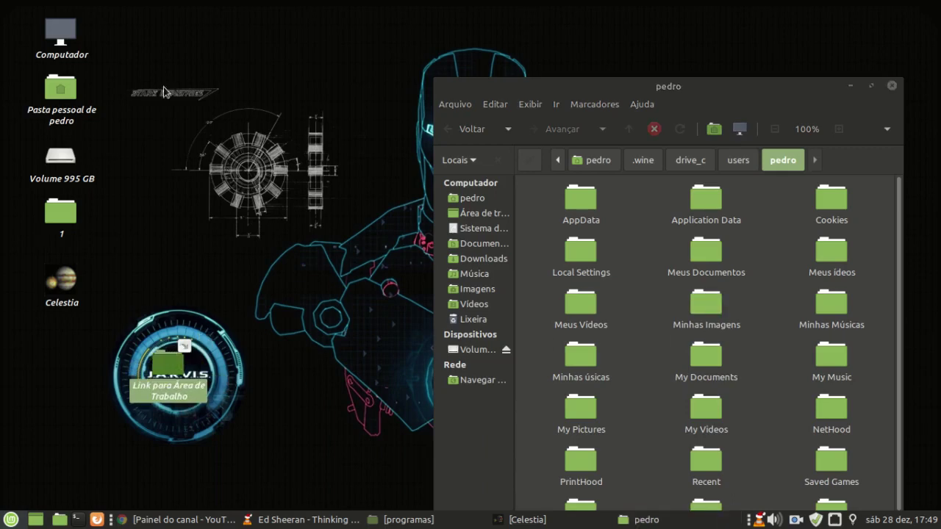
pyautogui.moveTo(165, 365); pyautogui.dragTo(650, 406)
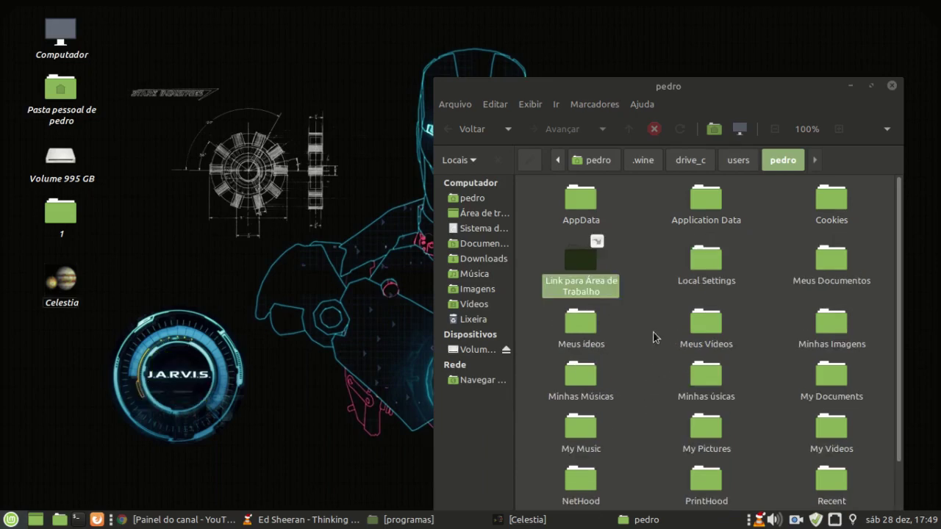
# Rename the link in the Wine user profile folder as Área de Trabalho.
pyautogui.rightClick(572, 289)
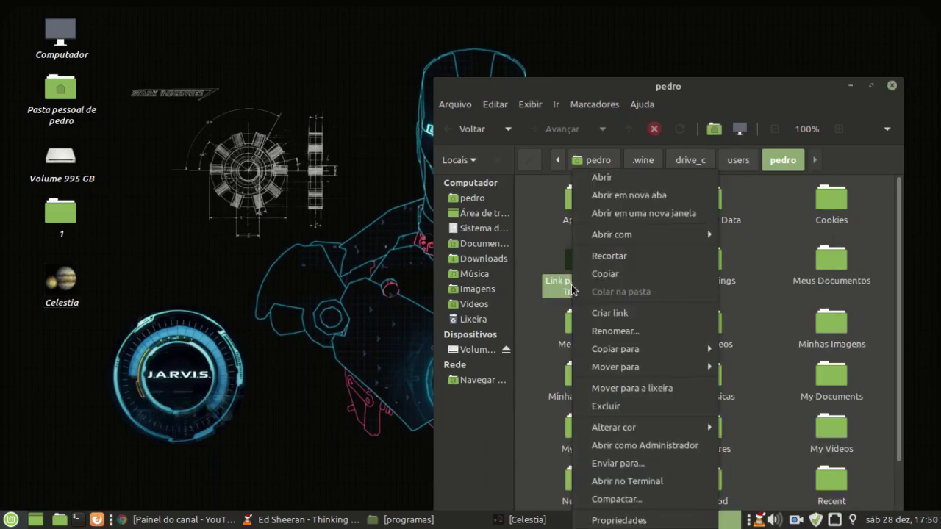
pyautogui.click(611, 331)
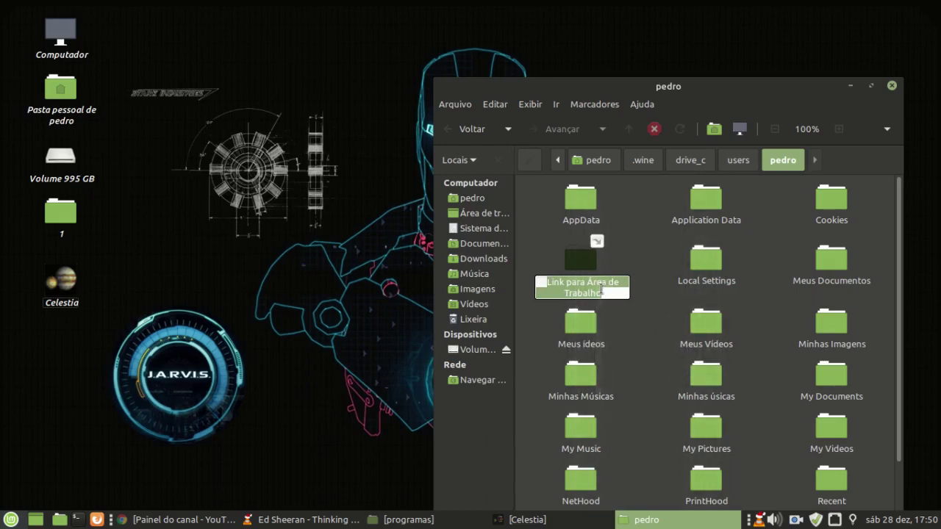
pyautogui.write('Área de Trabalho')
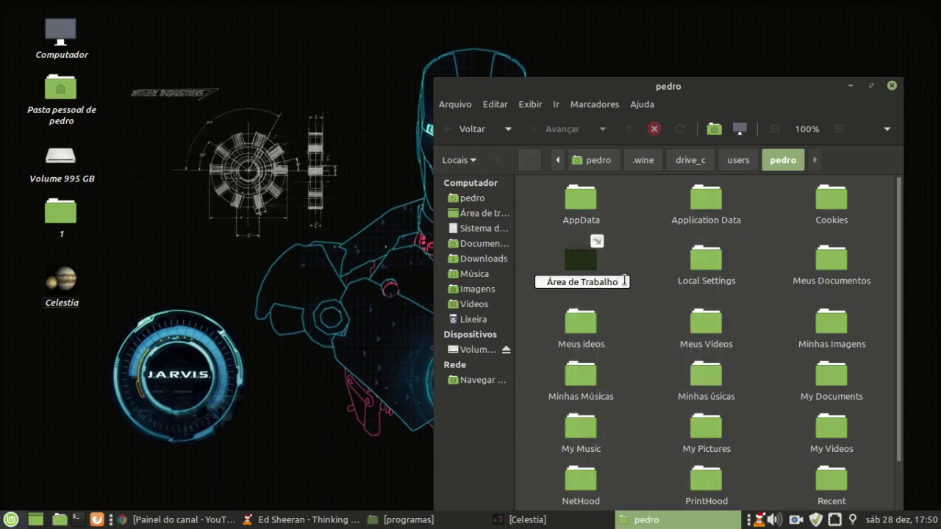
pyautogui.press('Return')
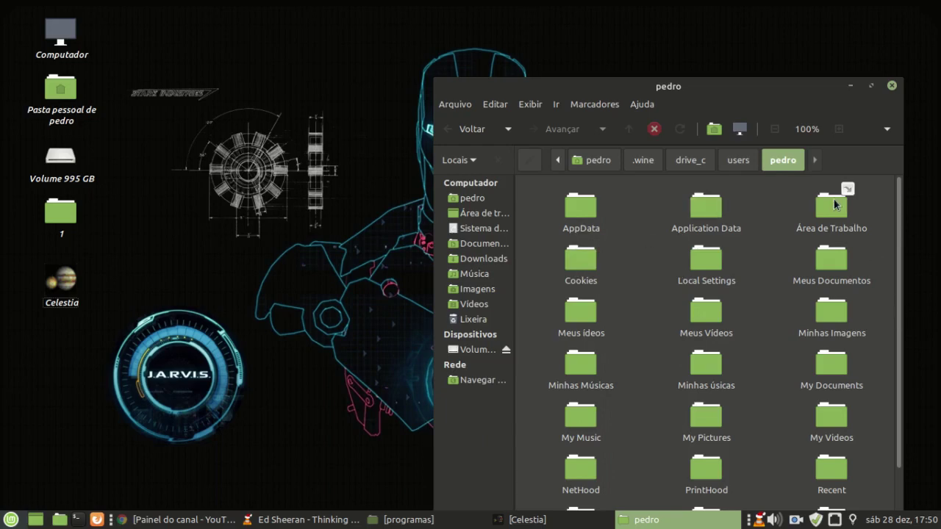
# Check the contents of the Área de Trabalho link, return to the profile folder, and delete the Celestia launcher from the desktop.
pyautogui.click(833, 223)
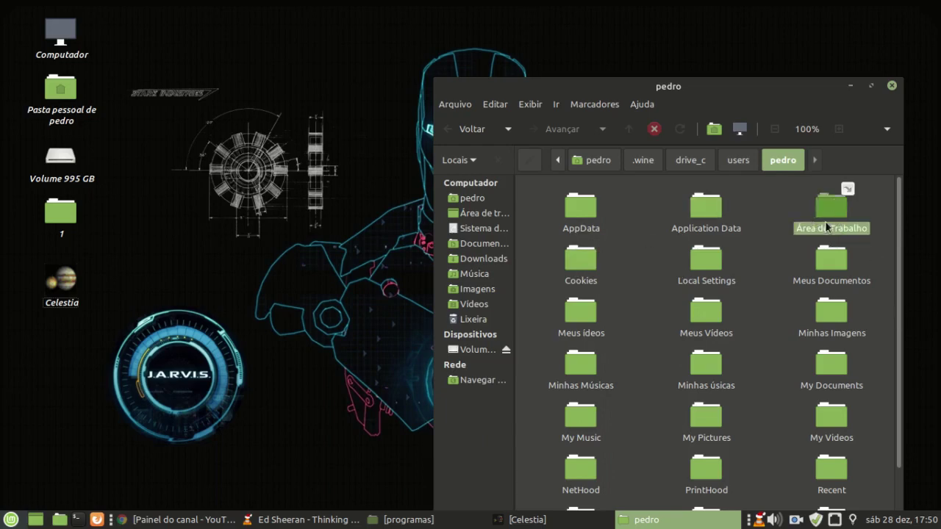
pyautogui.doubleClick(823, 203)
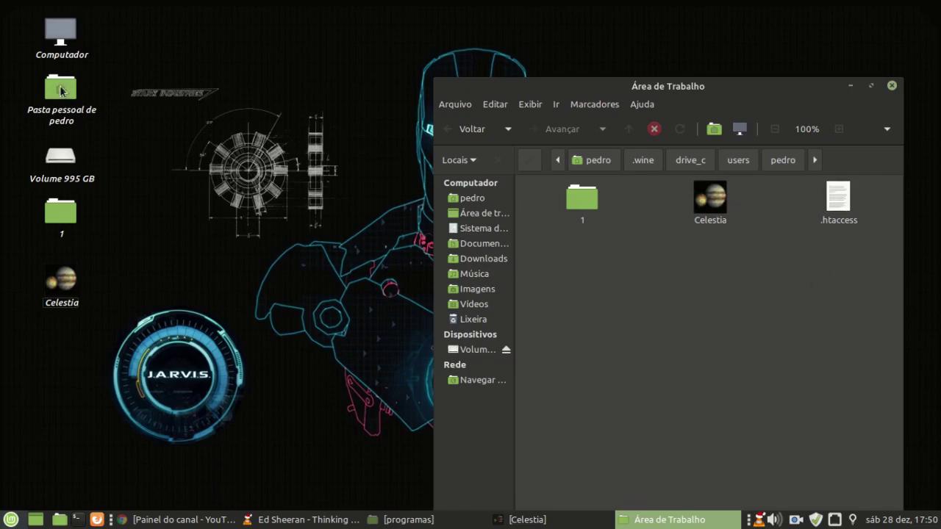
pyautogui.click(482, 130)
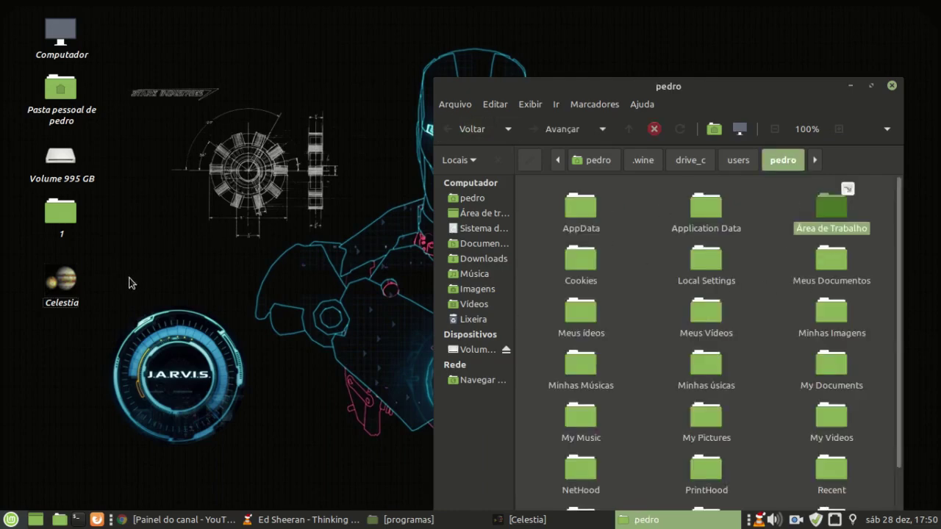
pyautogui.click(79, 300)
pyautogui.press('Delete')
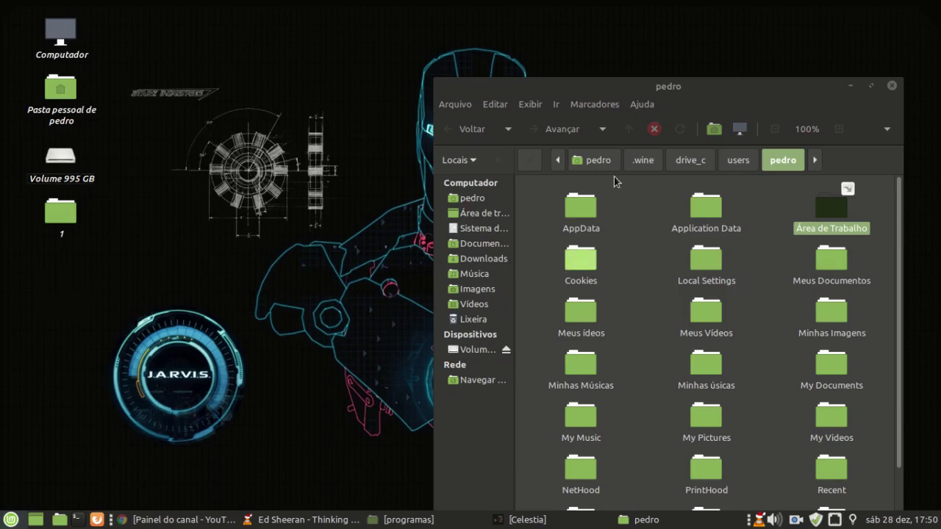
# Locate the Celestia installer among the program files on the 995 GB volume and run it.
pyautogui.click(488, 351)
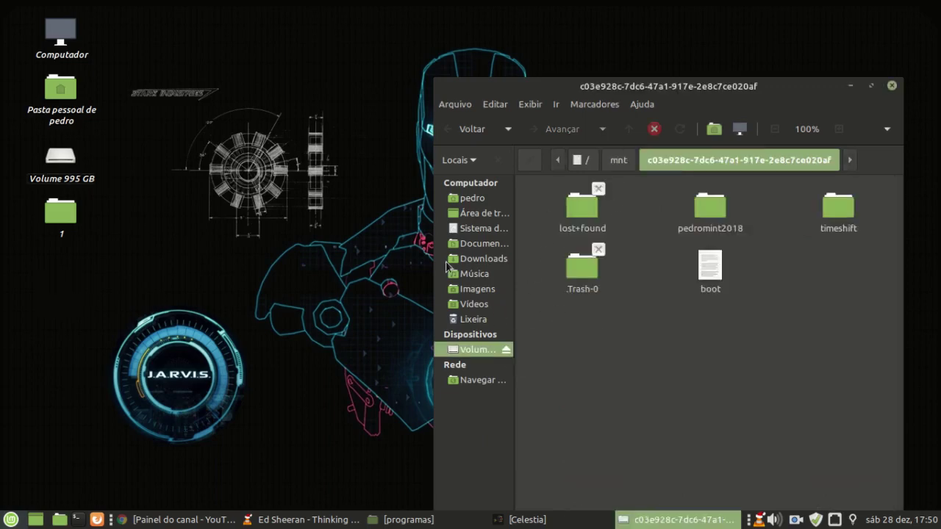
pyautogui.doubleClick(716, 224)
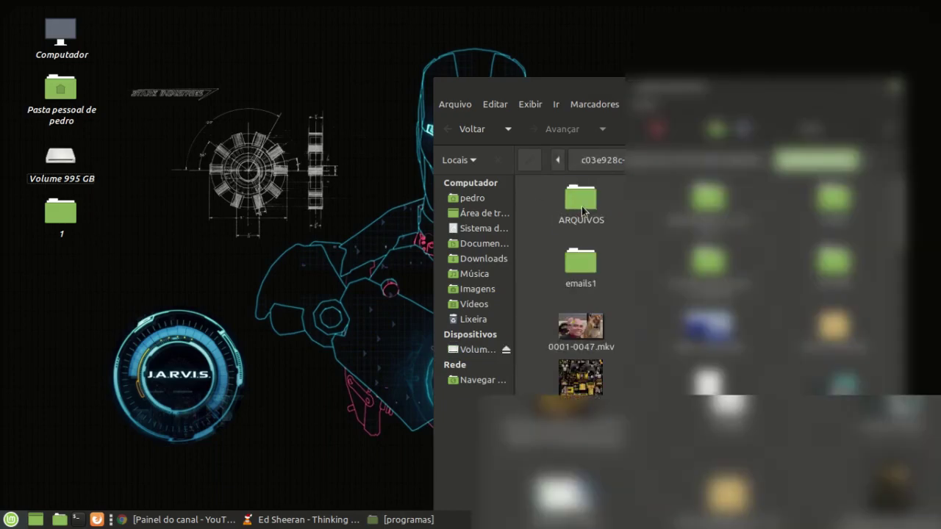
pyautogui.scroll(-9, 582, 211)
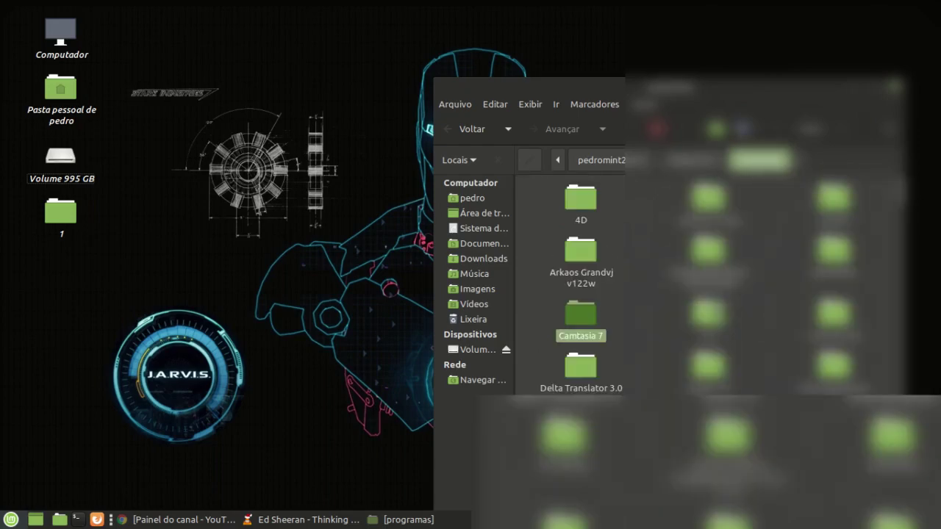
pyautogui.scroll(-10, 580, 305)
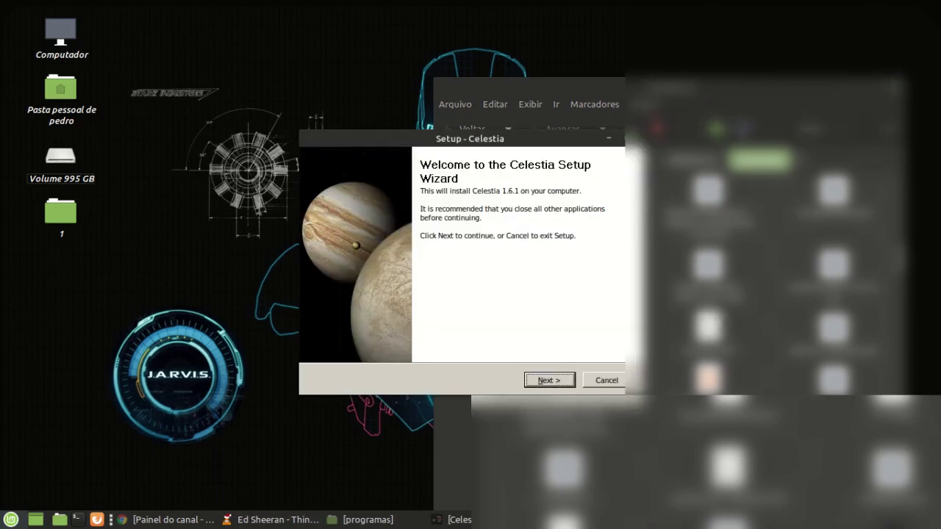
# Accept the Celestia license agreement, keep the default destination and desktop icon options, and start the installation.
pyautogui.click(571, 383)
pyautogui.click(391, 340)
pyautogui.click(544, 380)
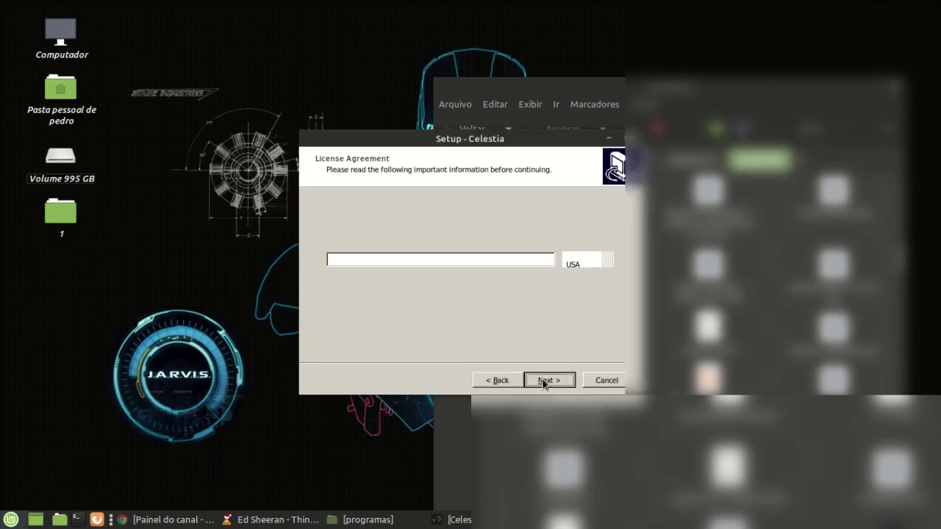
pyautogui.click(544, 381)
pyautogui.click(544, 381)
pyautogui.click(544, 381)
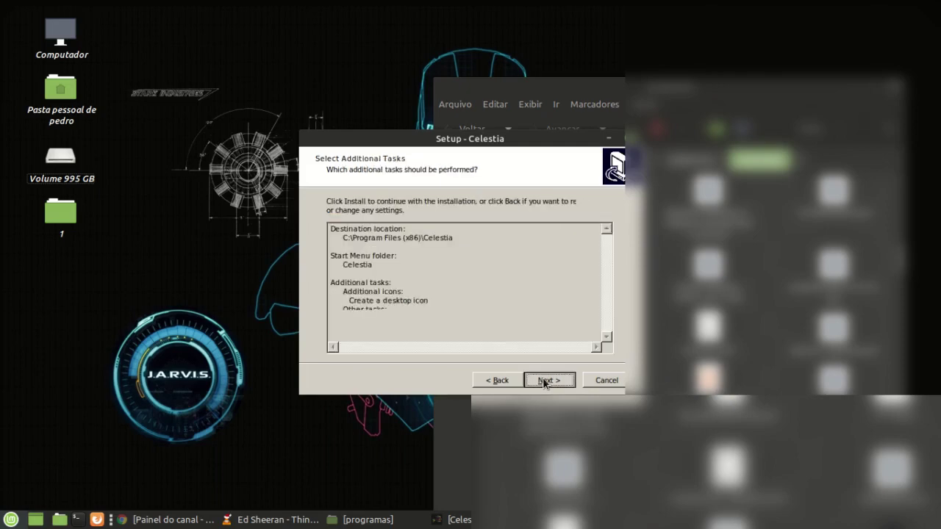
pyautogui.click(544, 381)
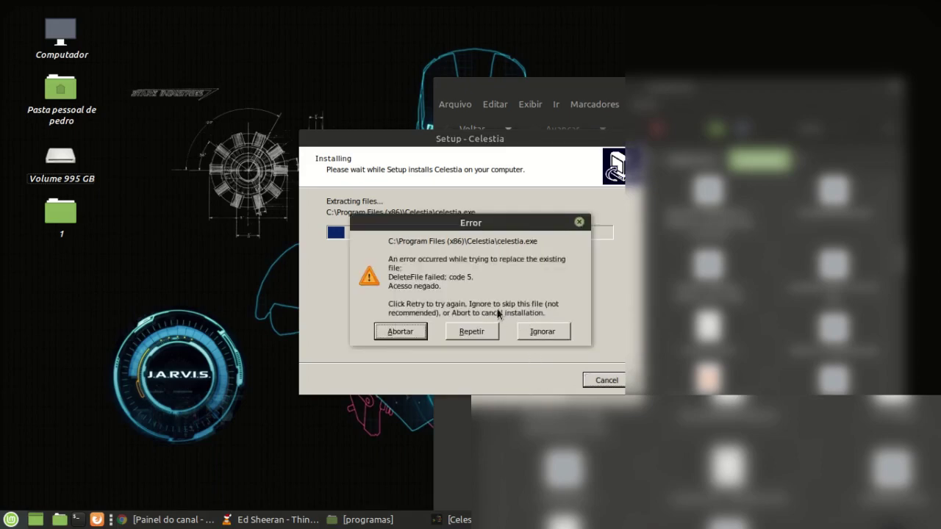
# Close the running Celestia program and retry replacing celestia.exe.
pyautogui.rightClick(457, 519)
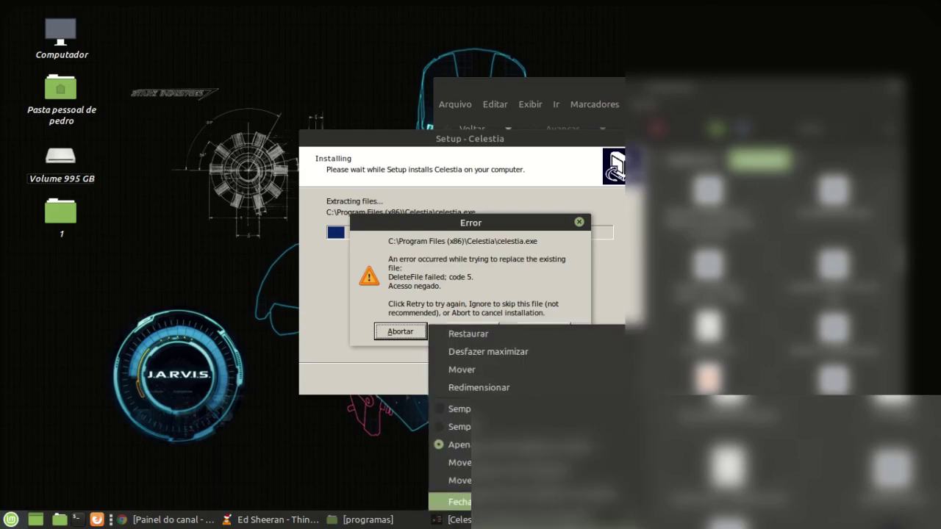
pyautogui.click(459, 499)
pyautogui.click(487, 336)
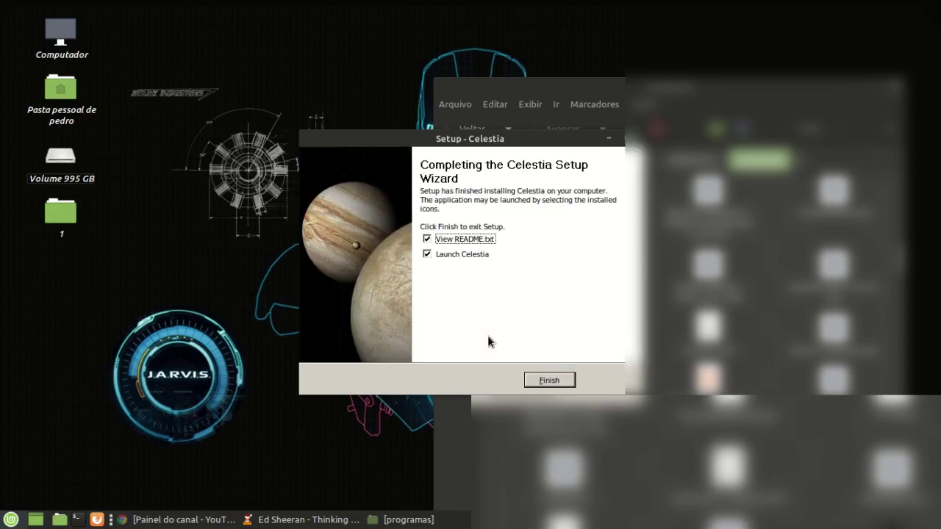
# Finish the Celestia setup, closing its README, and delete the Celestia.lnk file from the desktop.
pyautogui.click(535, 382)
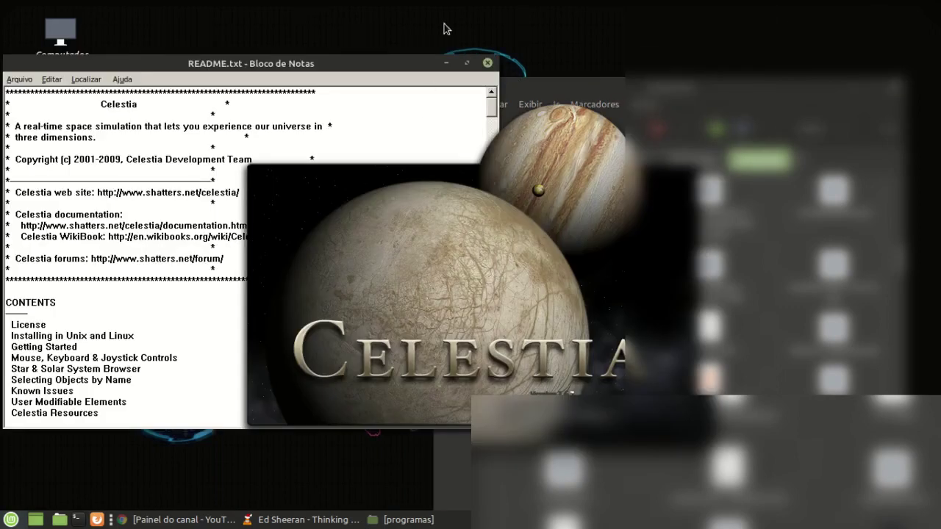
pyautogui.click(487, 63)
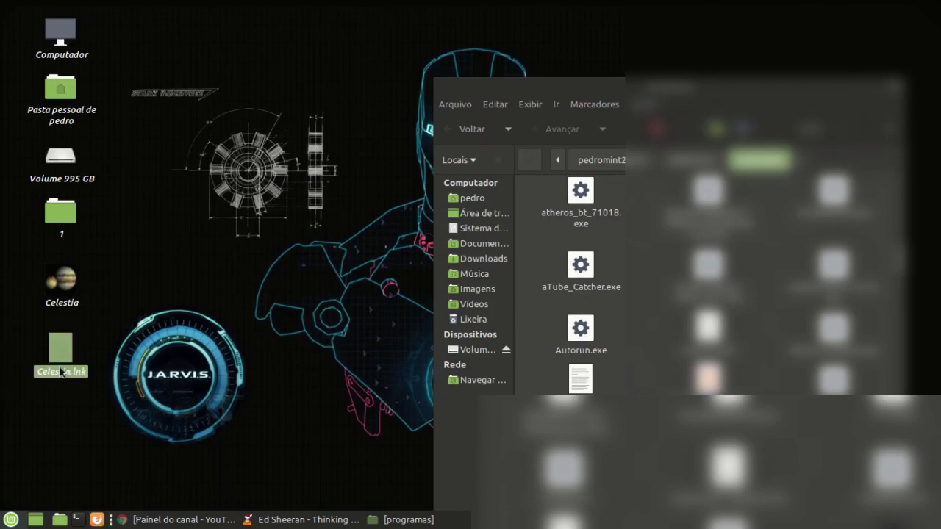
pyautogui.press('Delete')
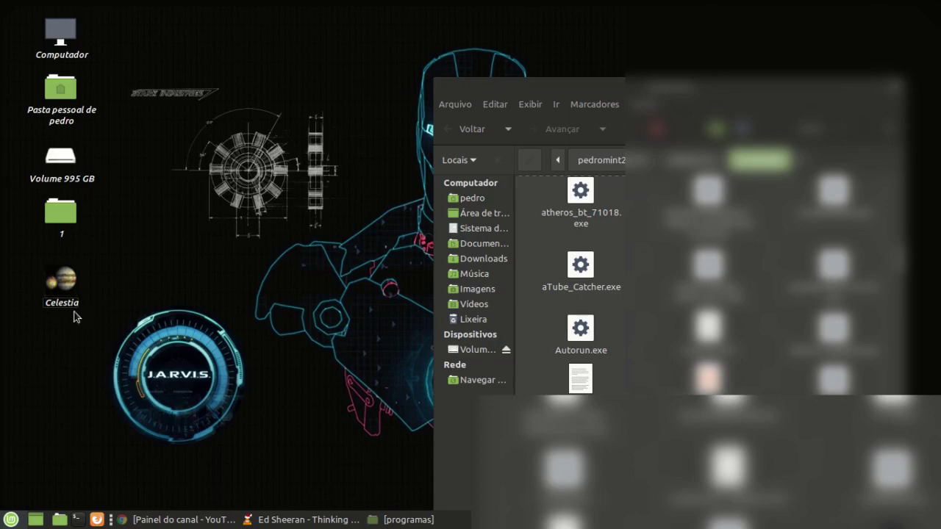
# Run cante.exe from the program files folder and close the cante! information window.
pyautogui.scroll(-2, 580, 287)
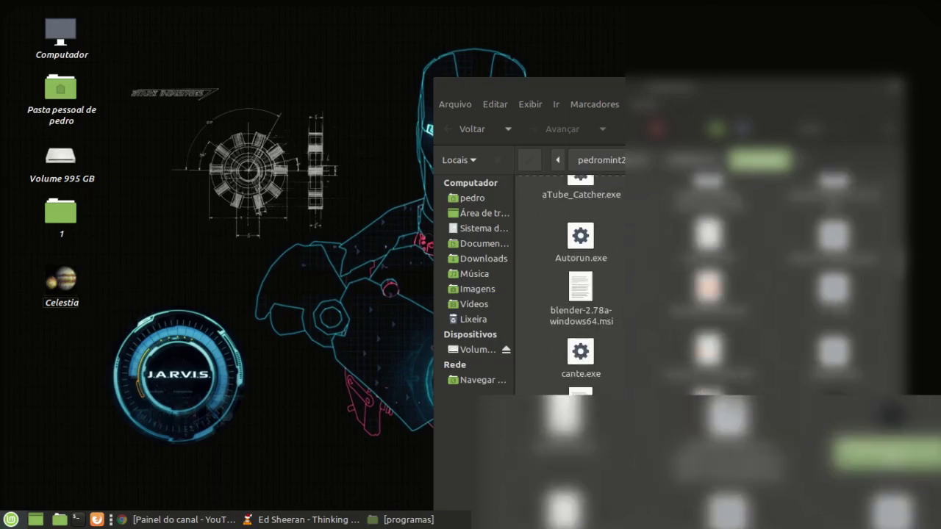
pyautogui.scroll(-3, 608, 251)
pyautogui.scroll(2, 608, 251)
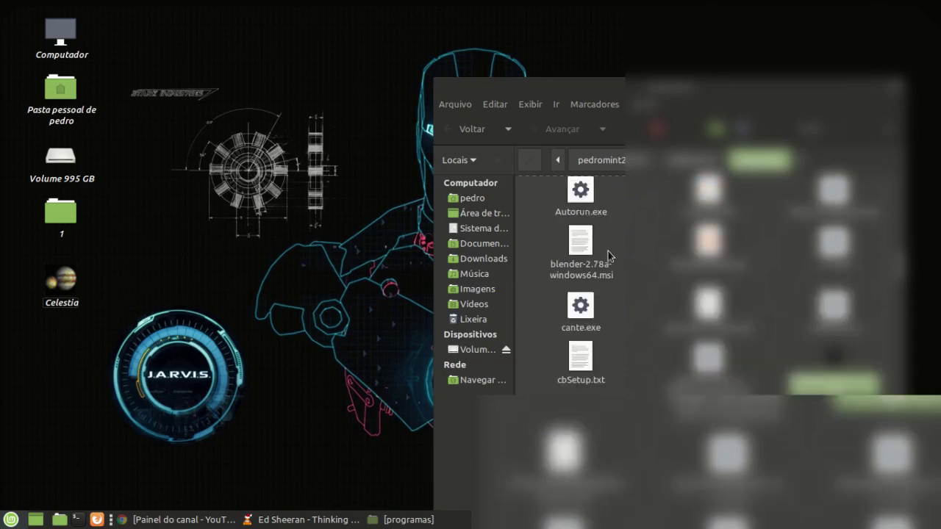
pyautogui.scroll(1, 608, 251)
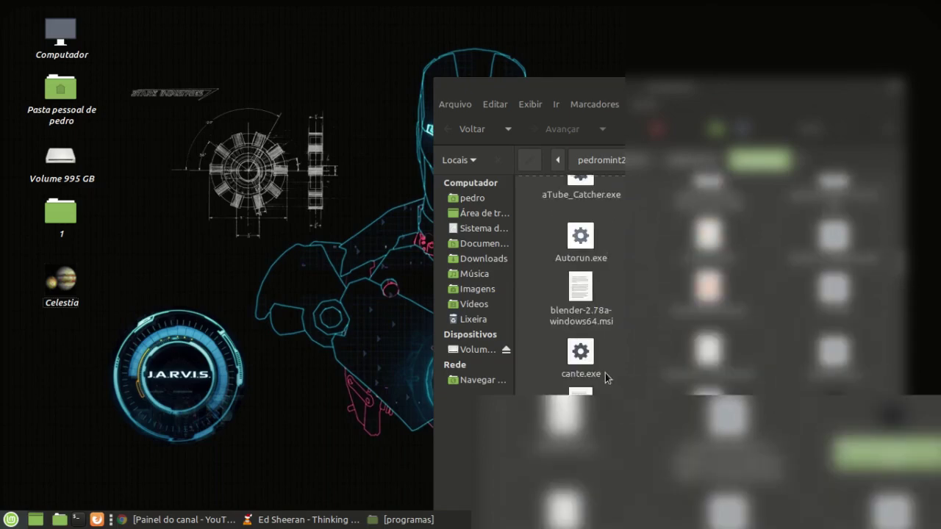
pyautogui.doubleClick(587, 359)
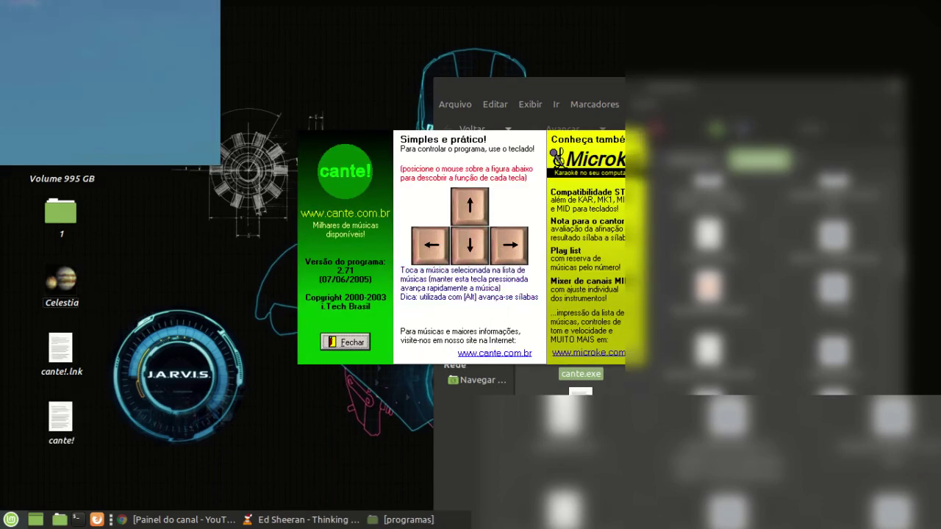
pyautogui.click(357, 343)
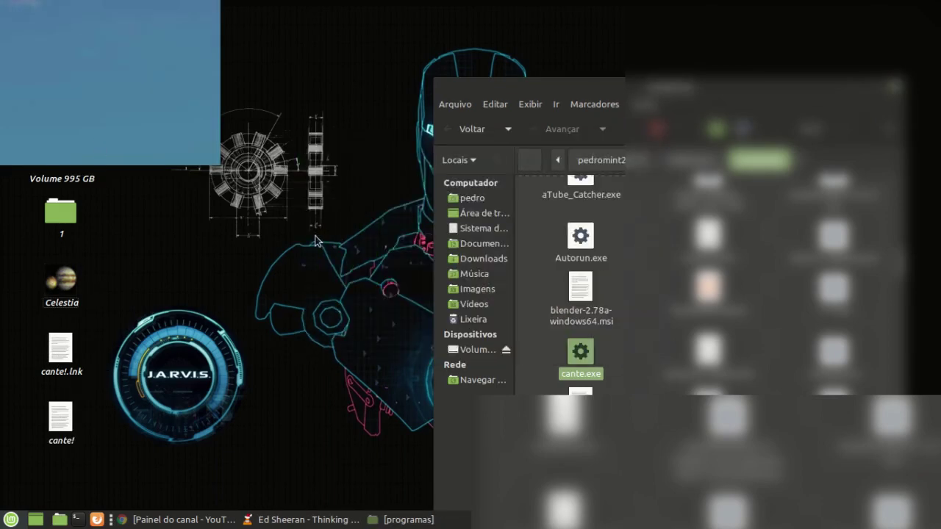